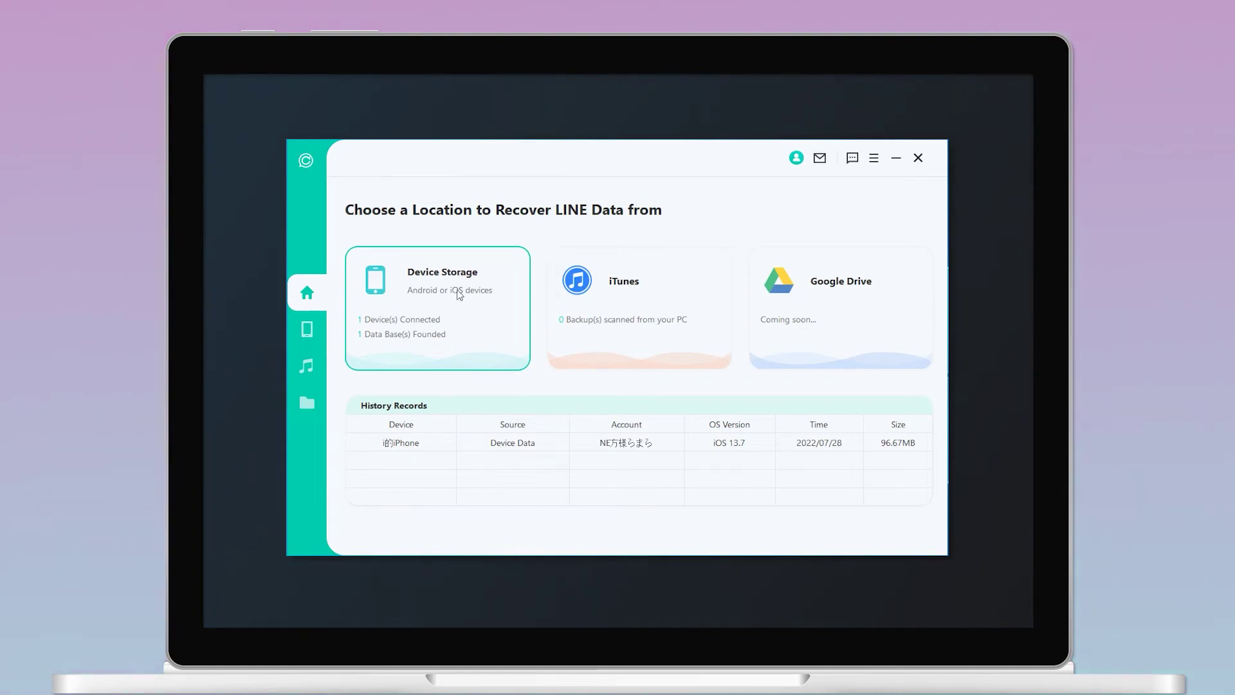
# Step: Choose Device Storage as the recovery source for the connected iPhone
pyautogui.click(459, 294)
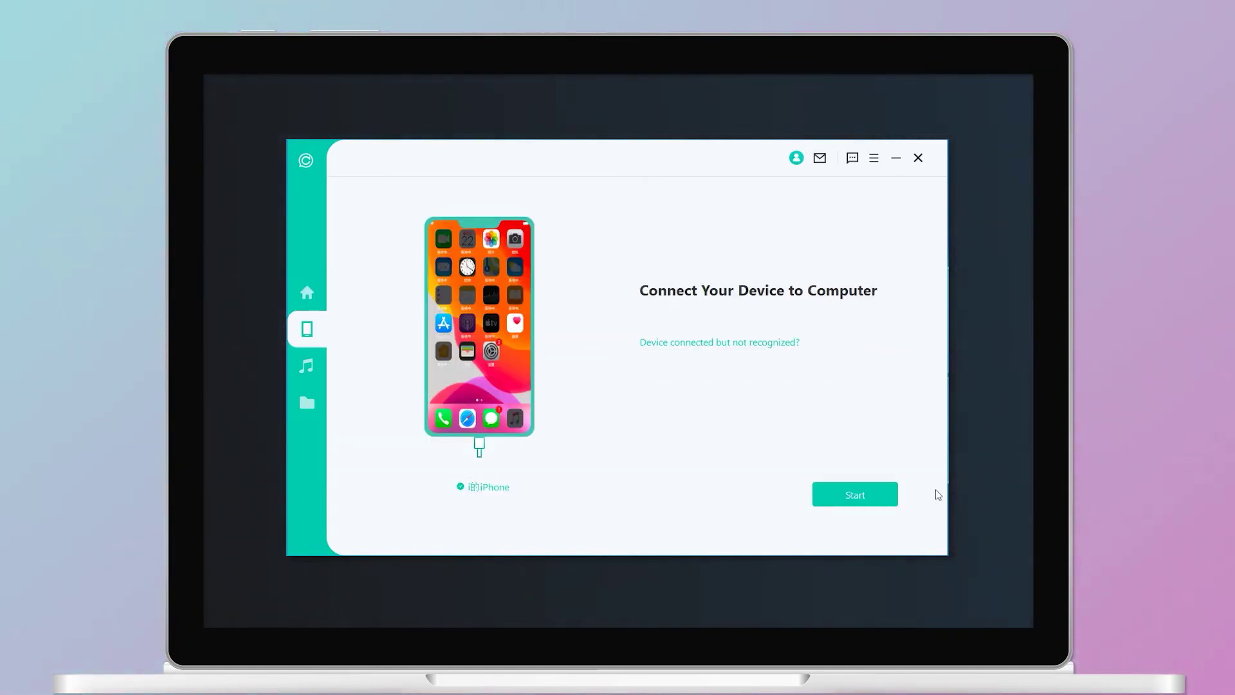
# Step: Start scanning the connected iPhone for recoverable LINE chats, photos and videos
pyautogui.click(864, 495)
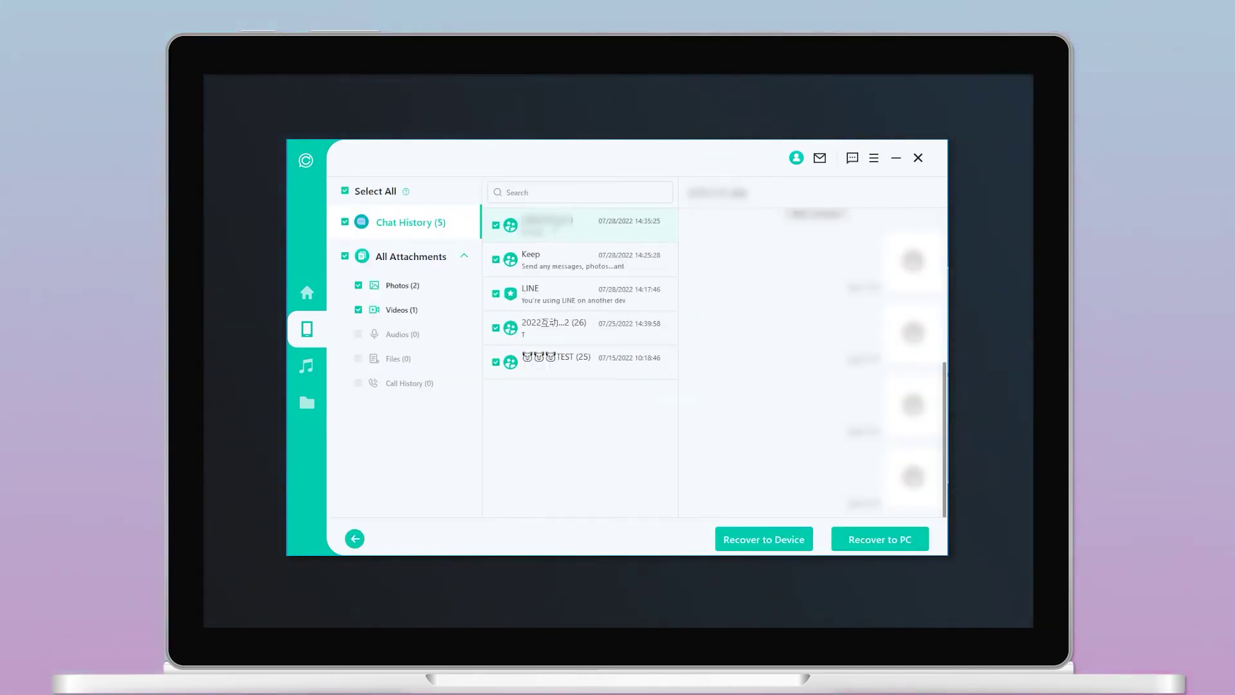
pyautogui.scroll(3, 885, 333)
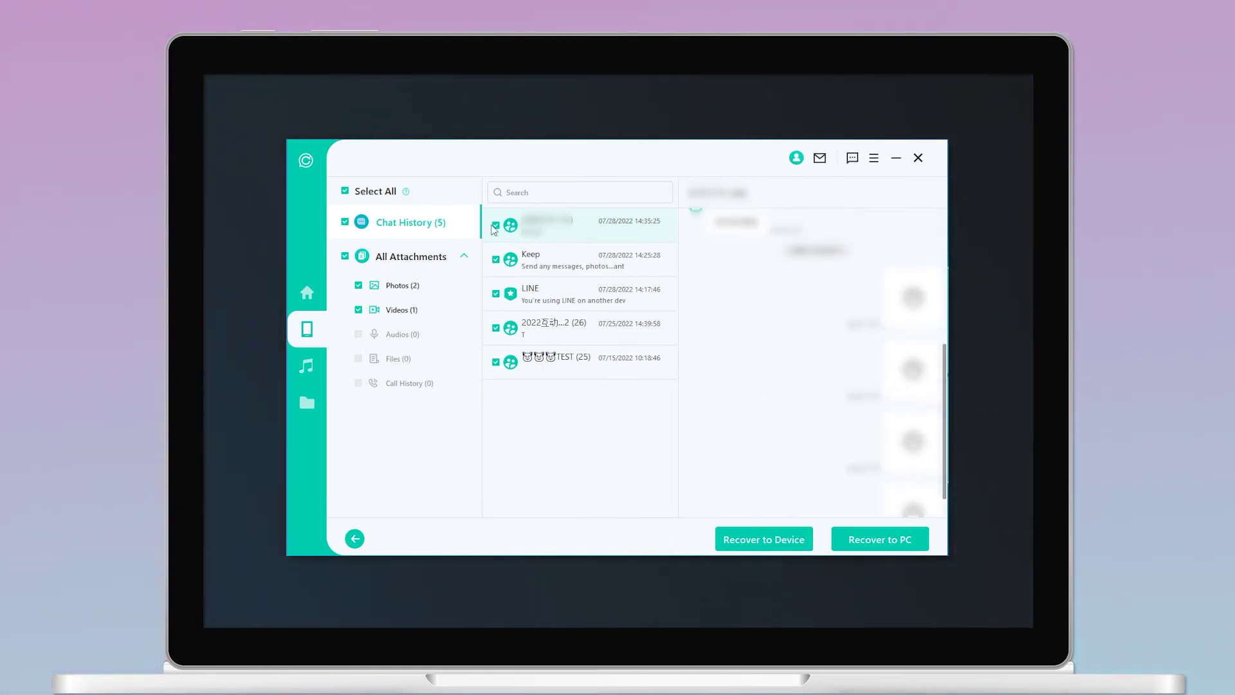
# Step: Recover the selected chats, photos and videos to the PC in HTML format at the default path
pyautogui.click(902, 540)
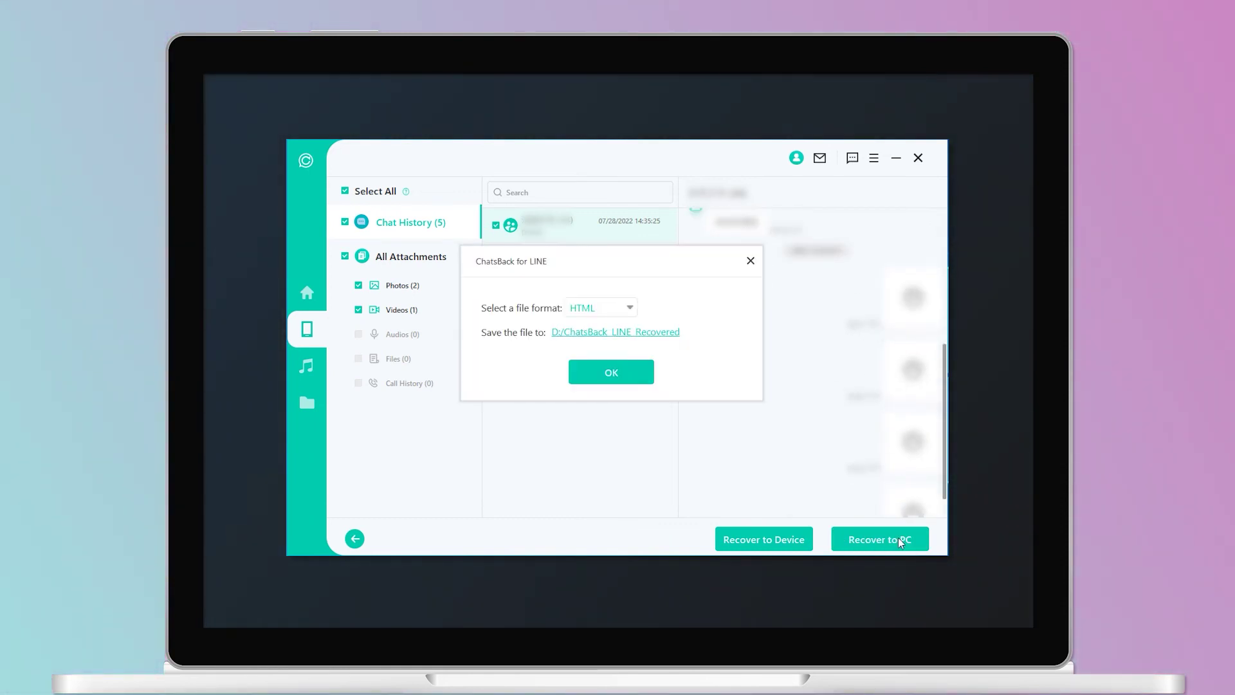
pyautogui.click(622, 376)
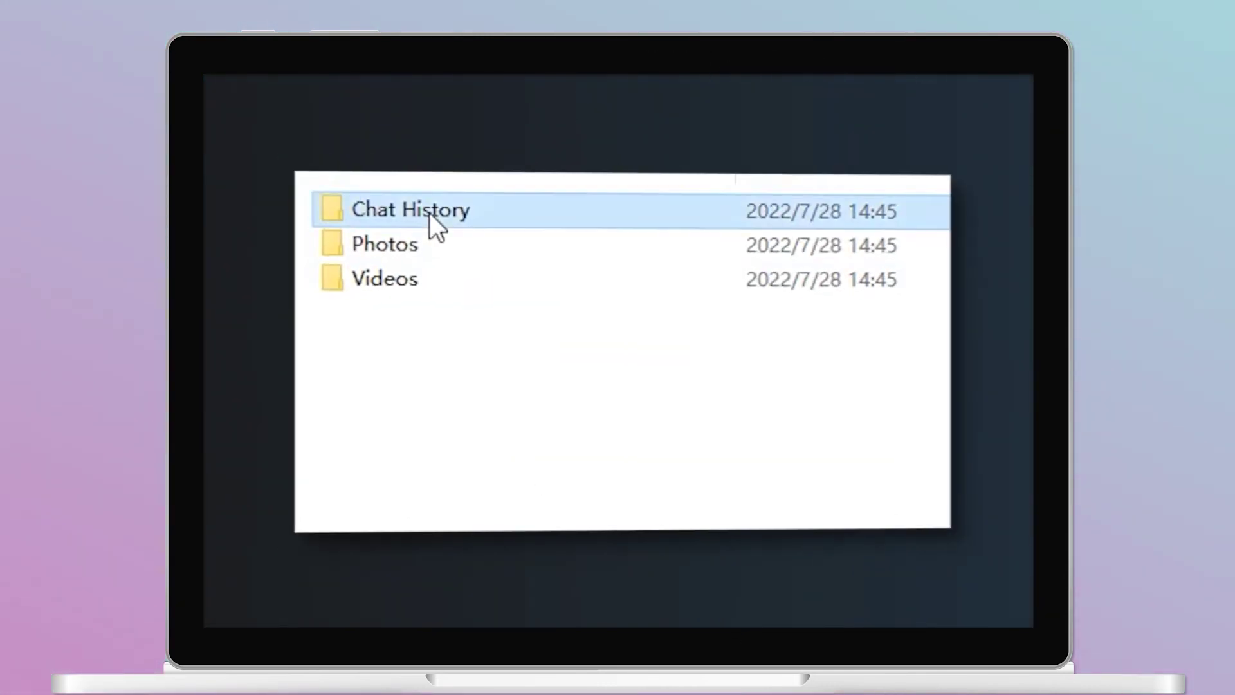
# Step: Browse the output folder to the recovered pictures and view the emoji image enlarged
pyautogui.doubleClick(432, 220)
pyautogui.doubleClick(404, 347)
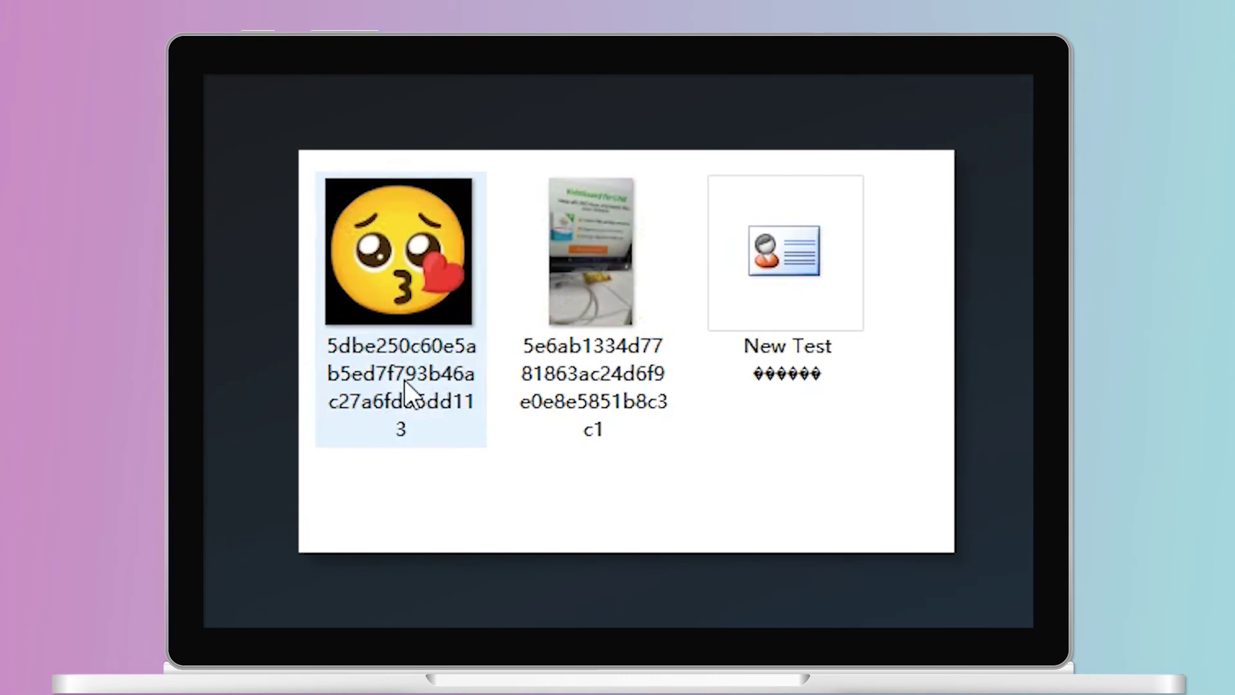
pyautogui.doubleClick(404, 380)
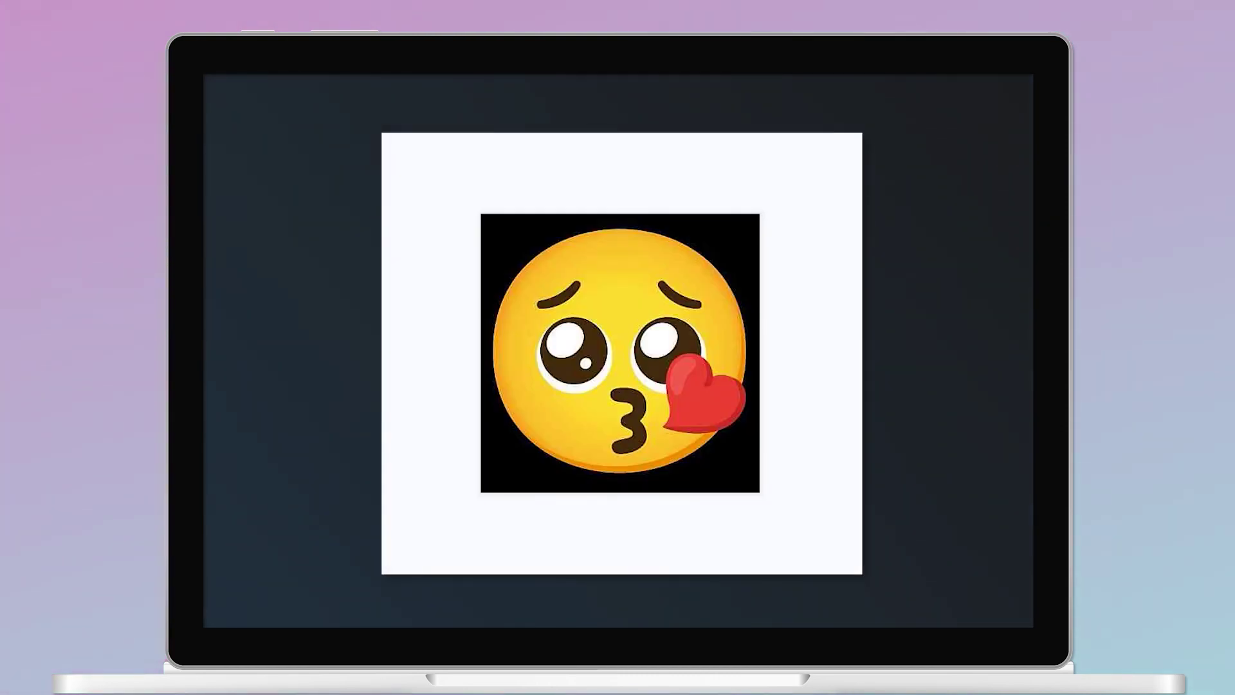